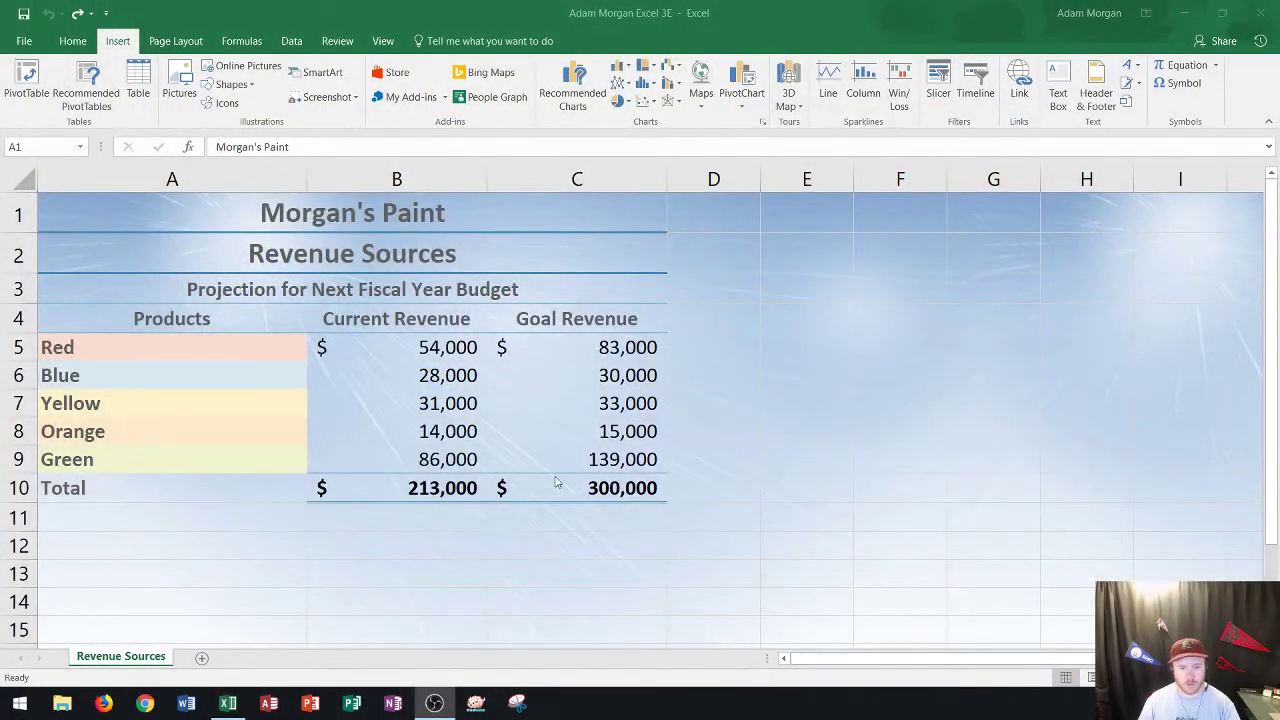
- Examine the product names, current revenue and goal revenue figures for the five paint colors on the Revenue Sources sheet
key(alt+Tab)
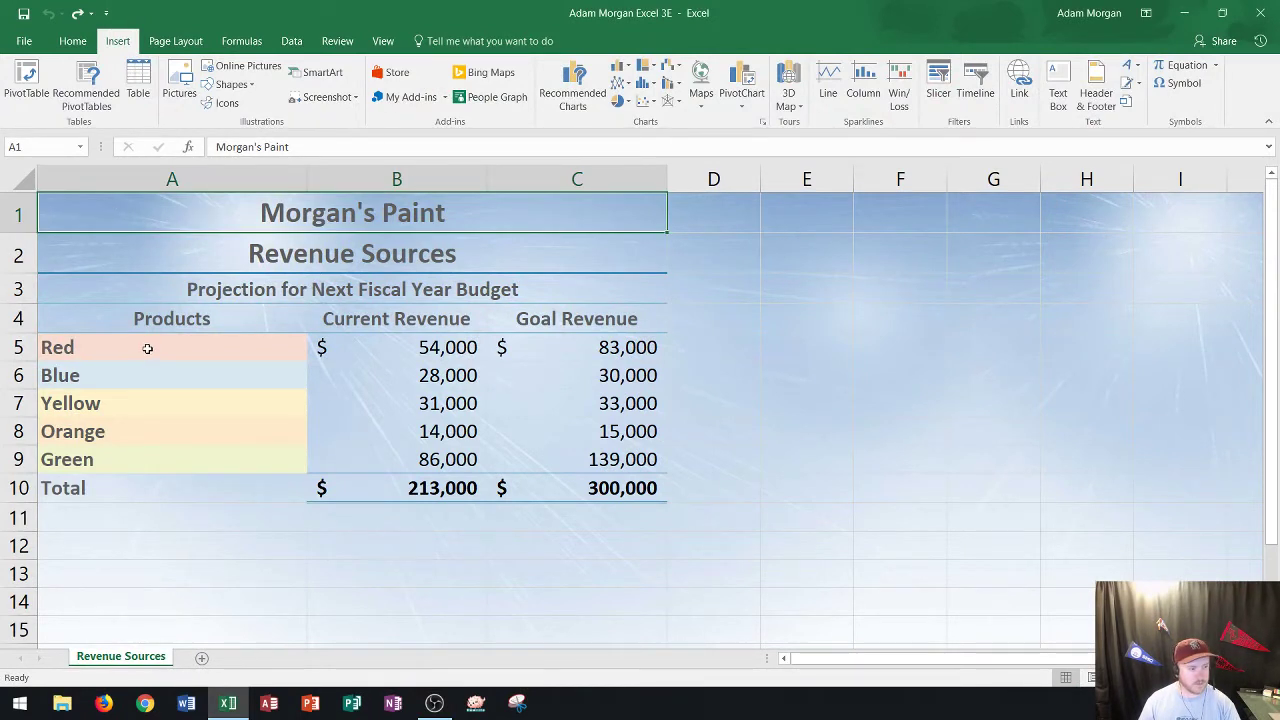
drag(147, 348, 149, 457)
click(392, 347)
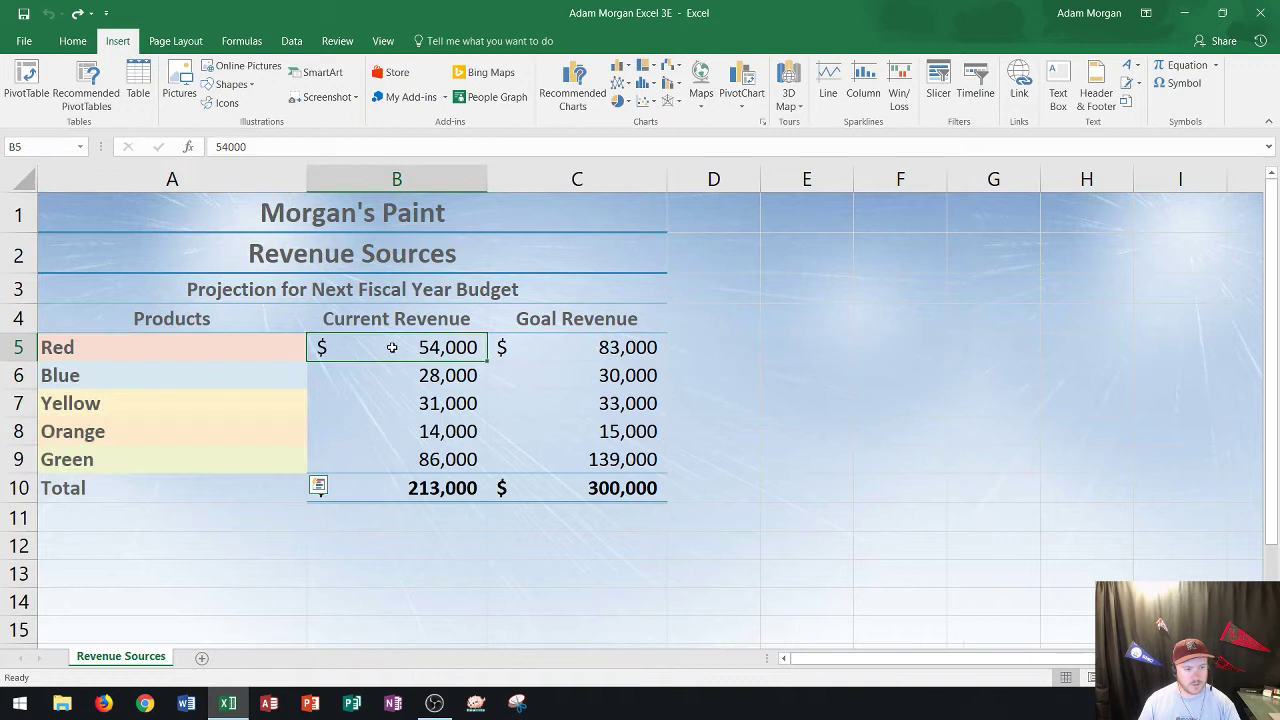
drag(392, 347, 402, 480)
click(569, 360)
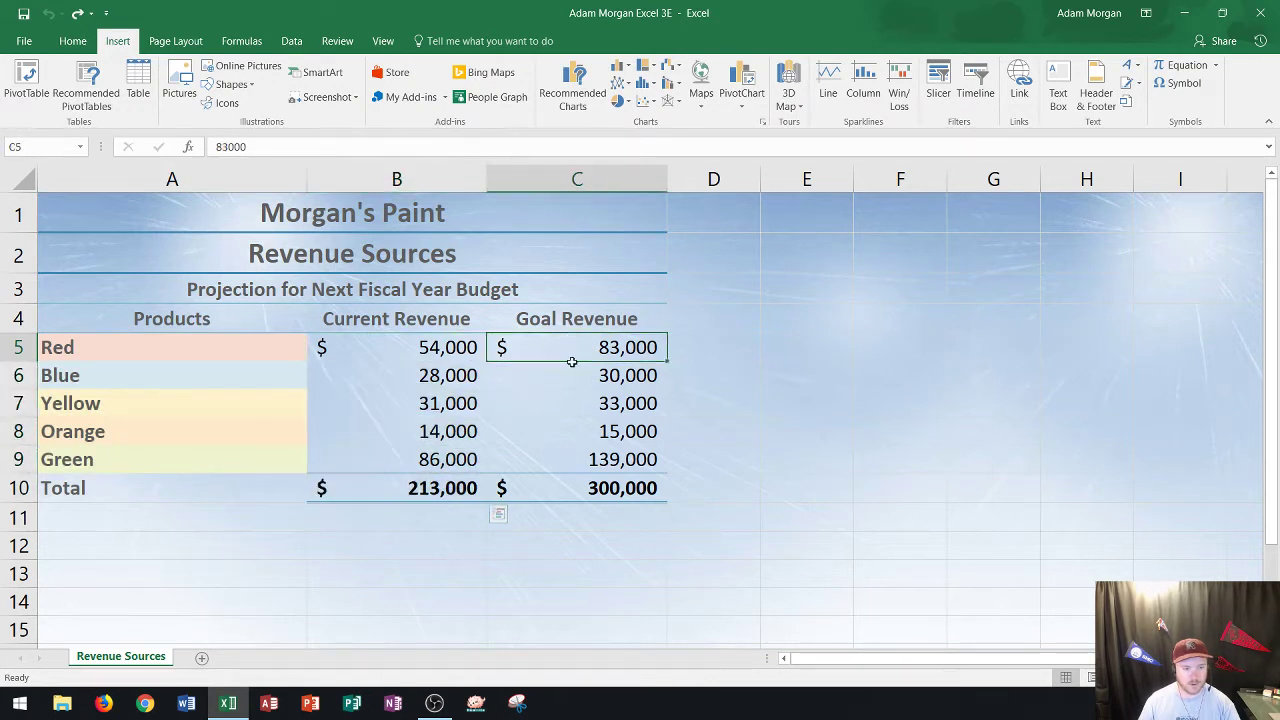
drag(572, 362, 583, 483)
click(518, 425)
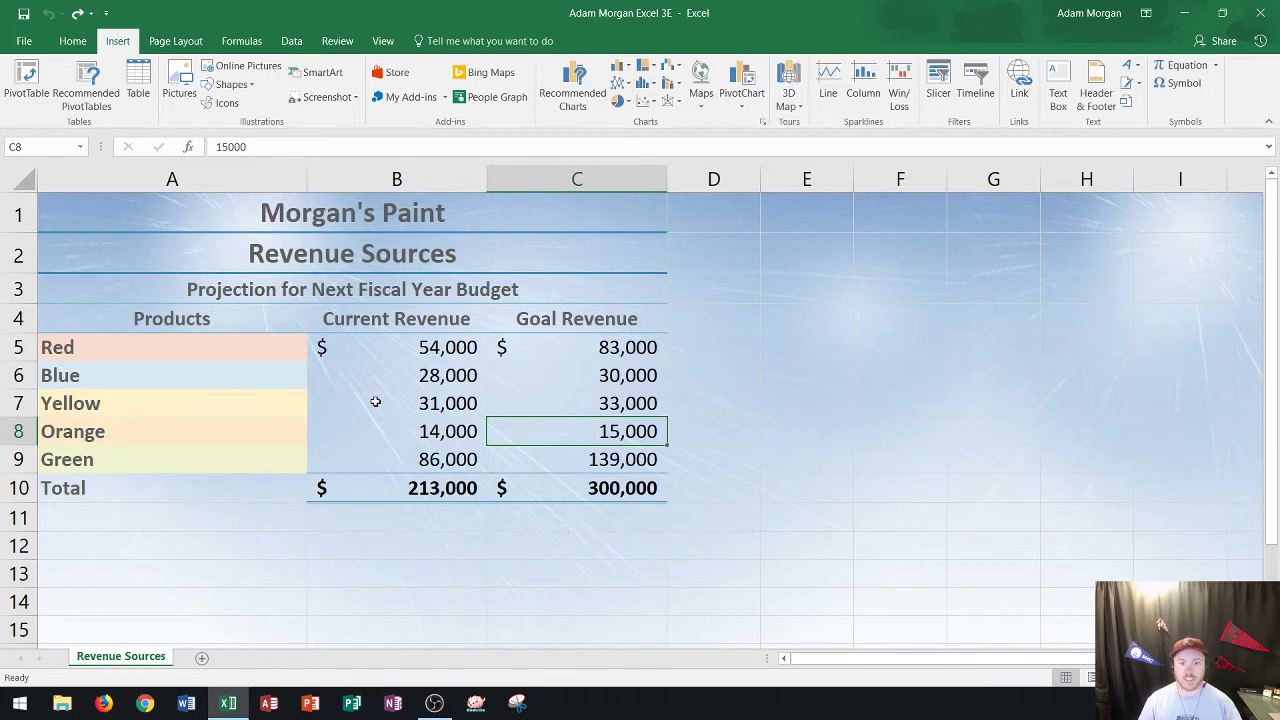
- Remove the background picture from the Revenue Sources worksheet
click(180, 44)
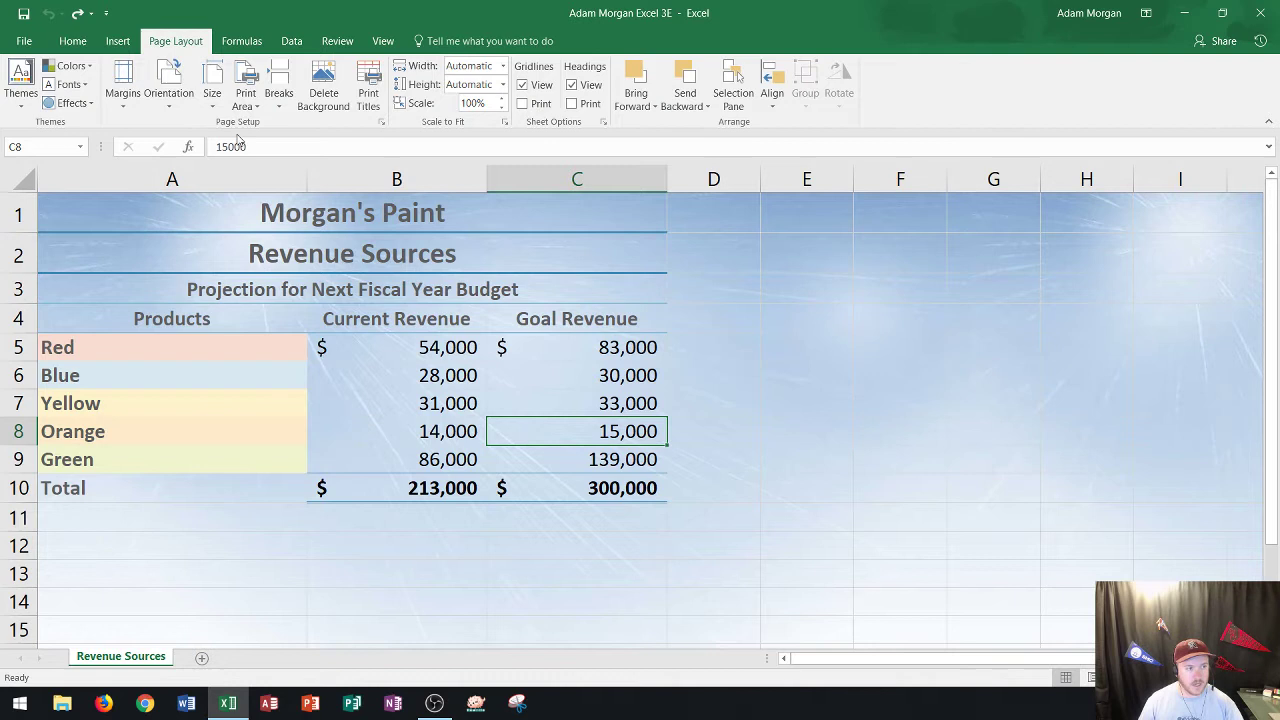
click(320, 95)
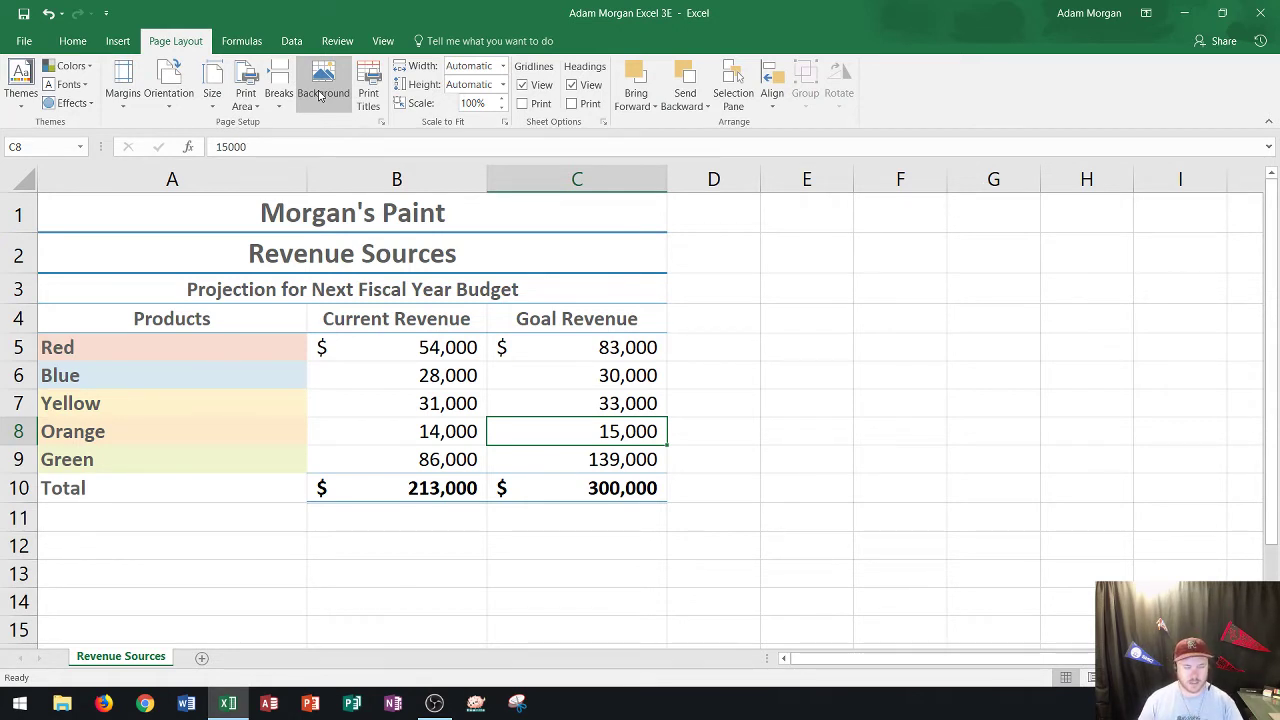
- Insert a 3-D pie chart of the products and their current revenue from cells A5:B9
click(122, 41)
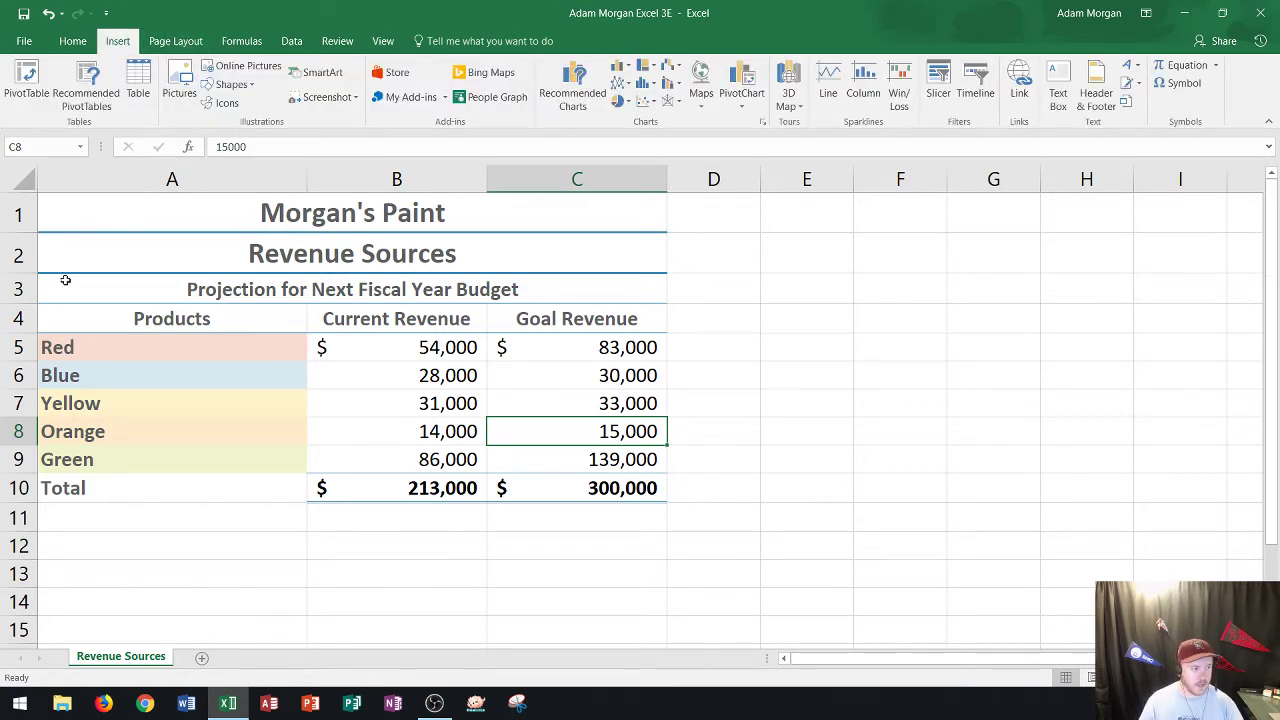
drag(74, 350, 345, 446)
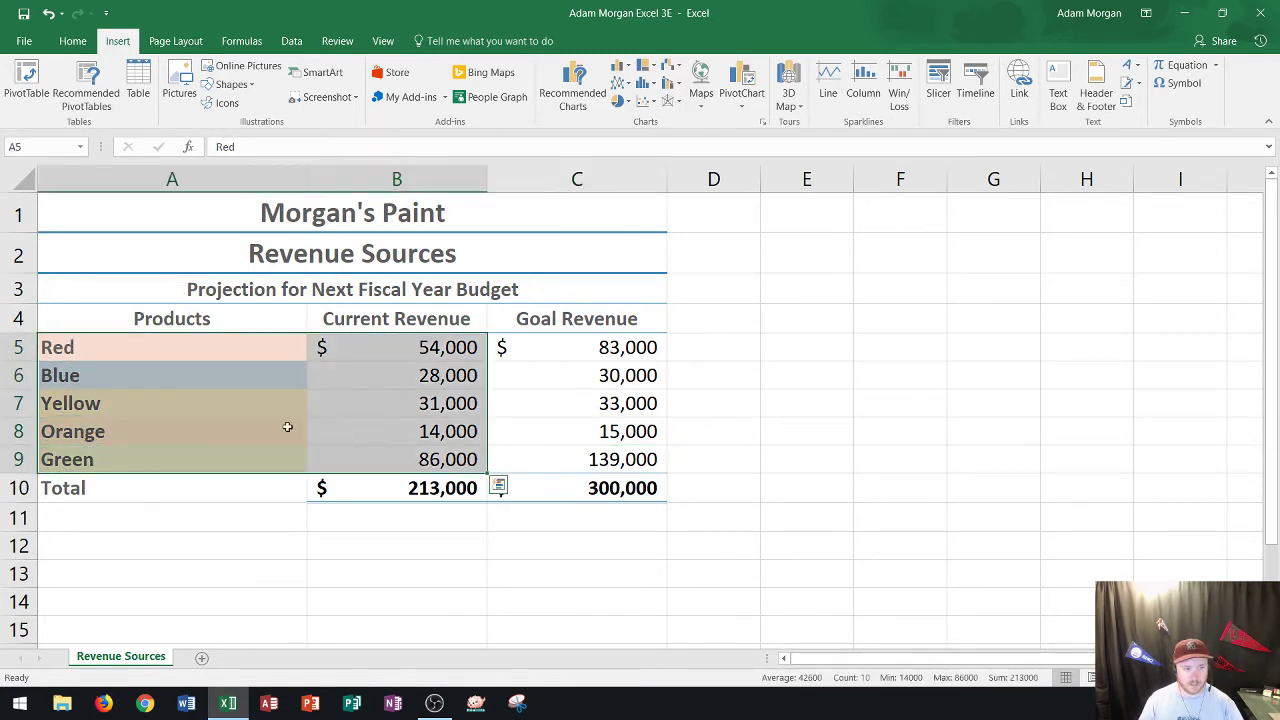
click(627, 104)
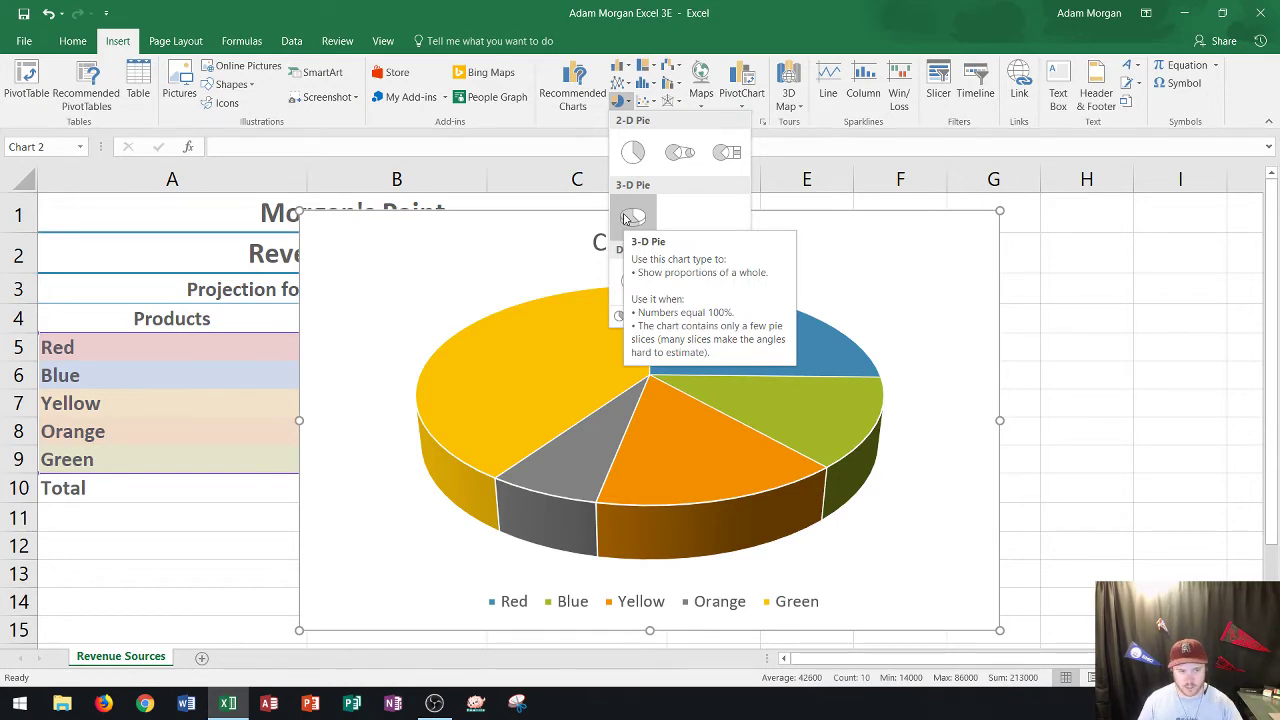
click(624, 217)
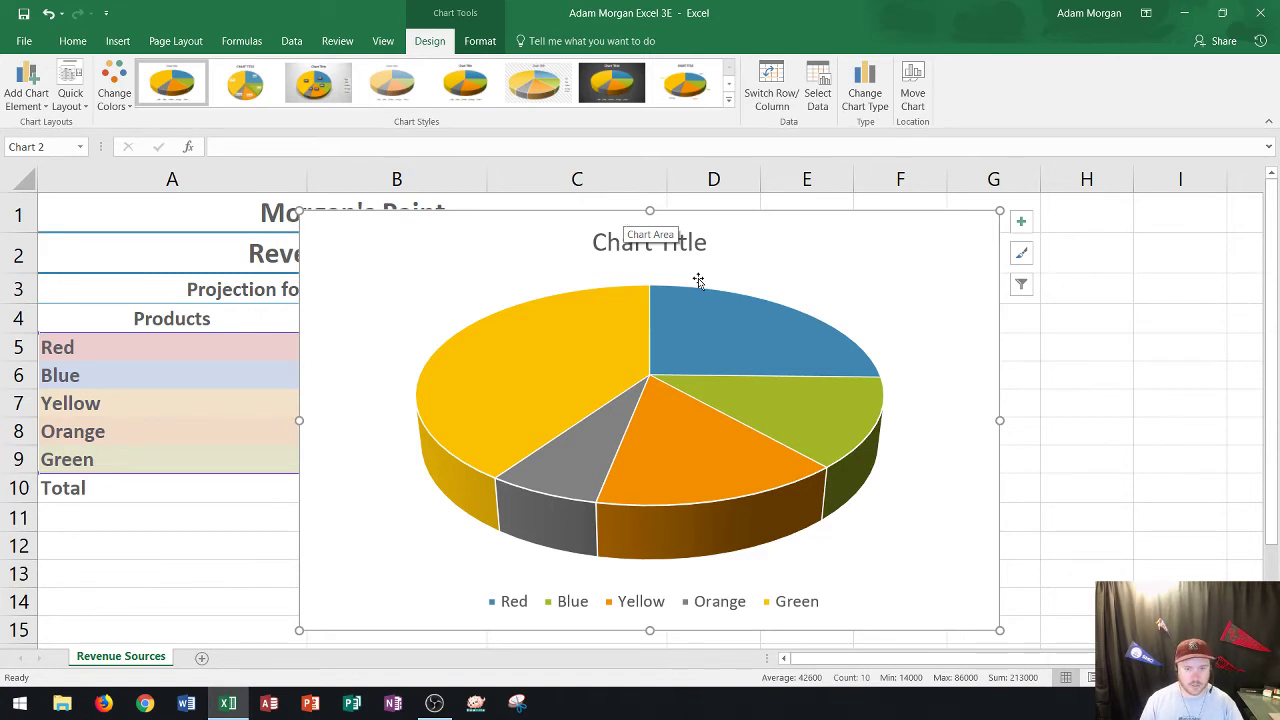
mouse_move(831, 332)
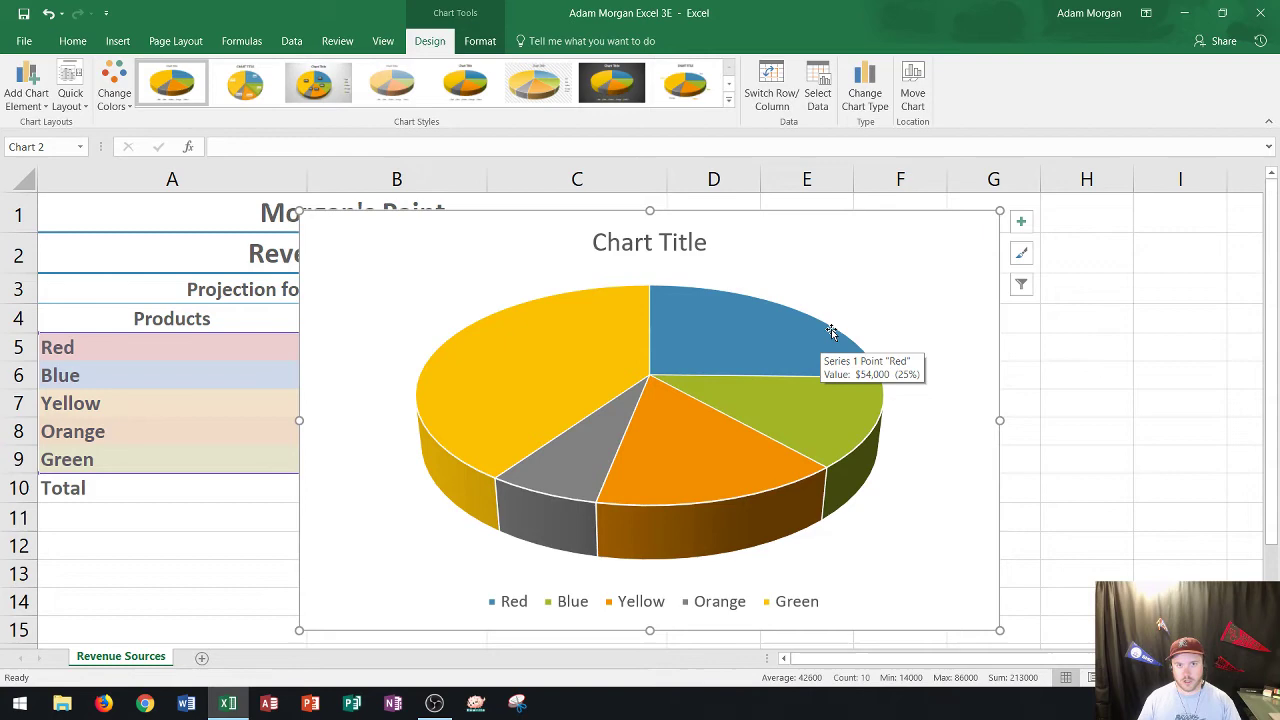
- Add a blank worksheet to the workbook and return to the Revenue Sources sheet
click(202, 662)
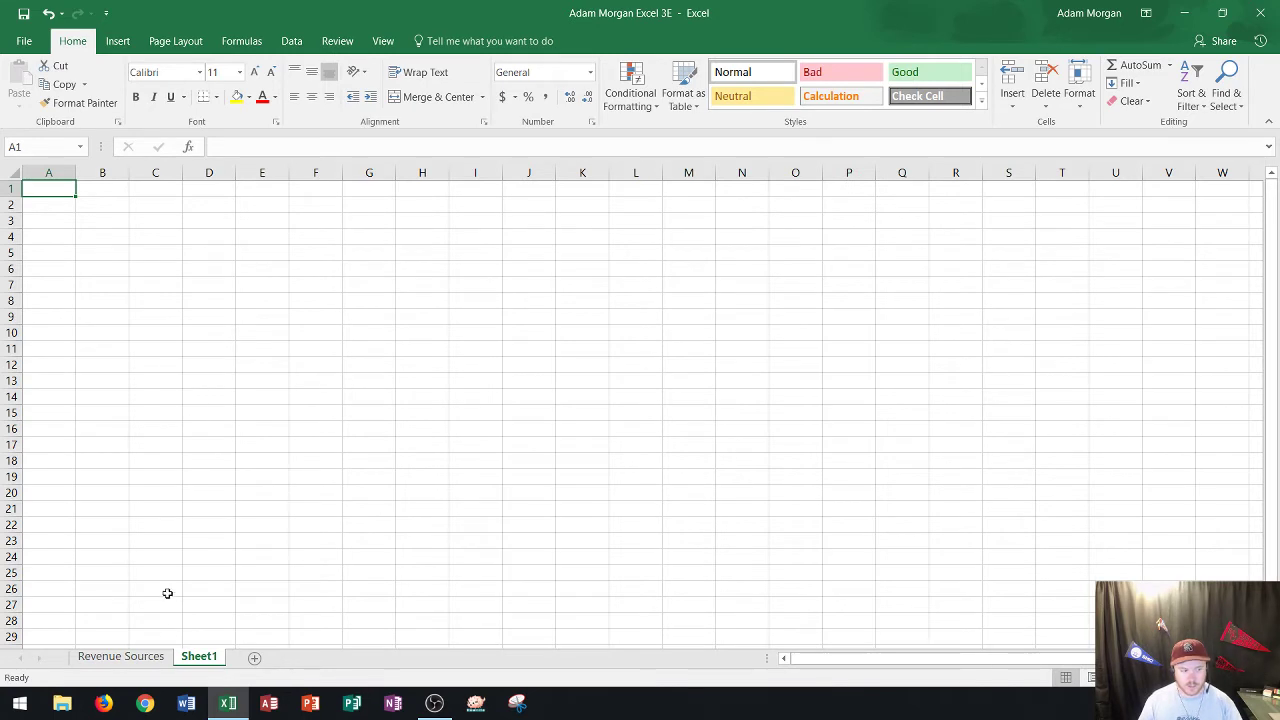
click(121, 657)
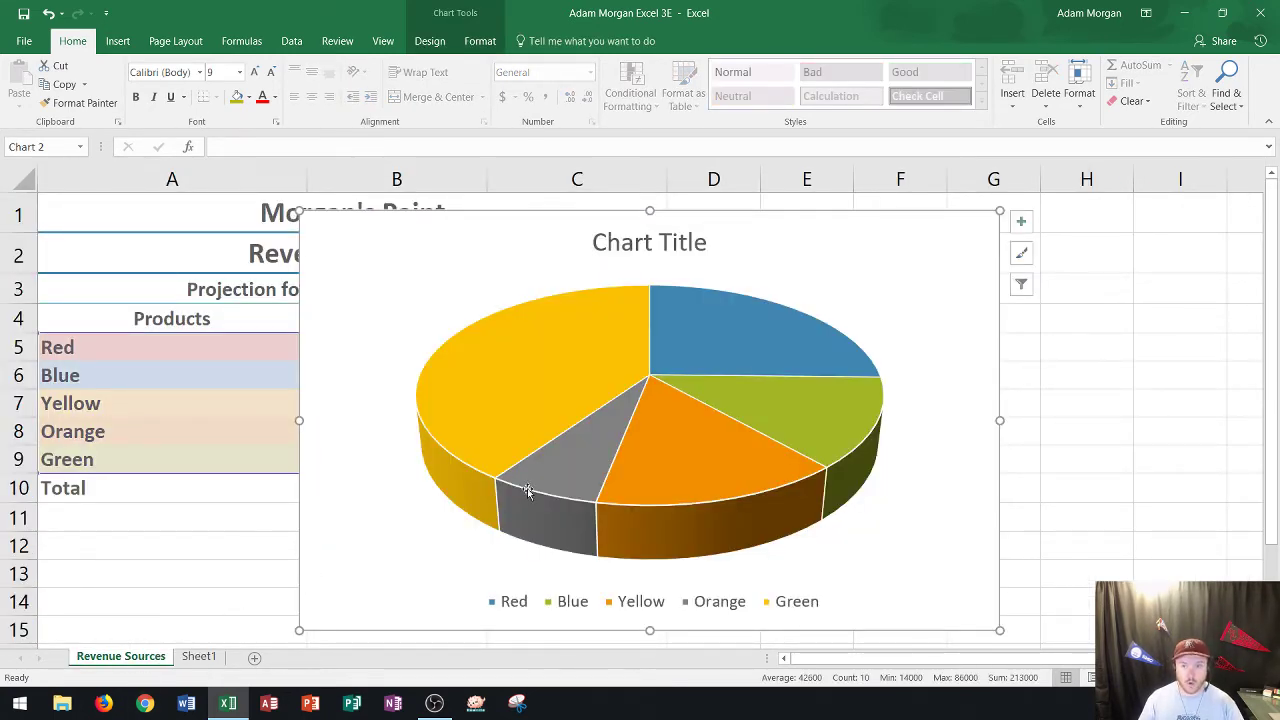
- Move the 3-D pie chart to a new chart sheet named Revenue
click(430, 41)
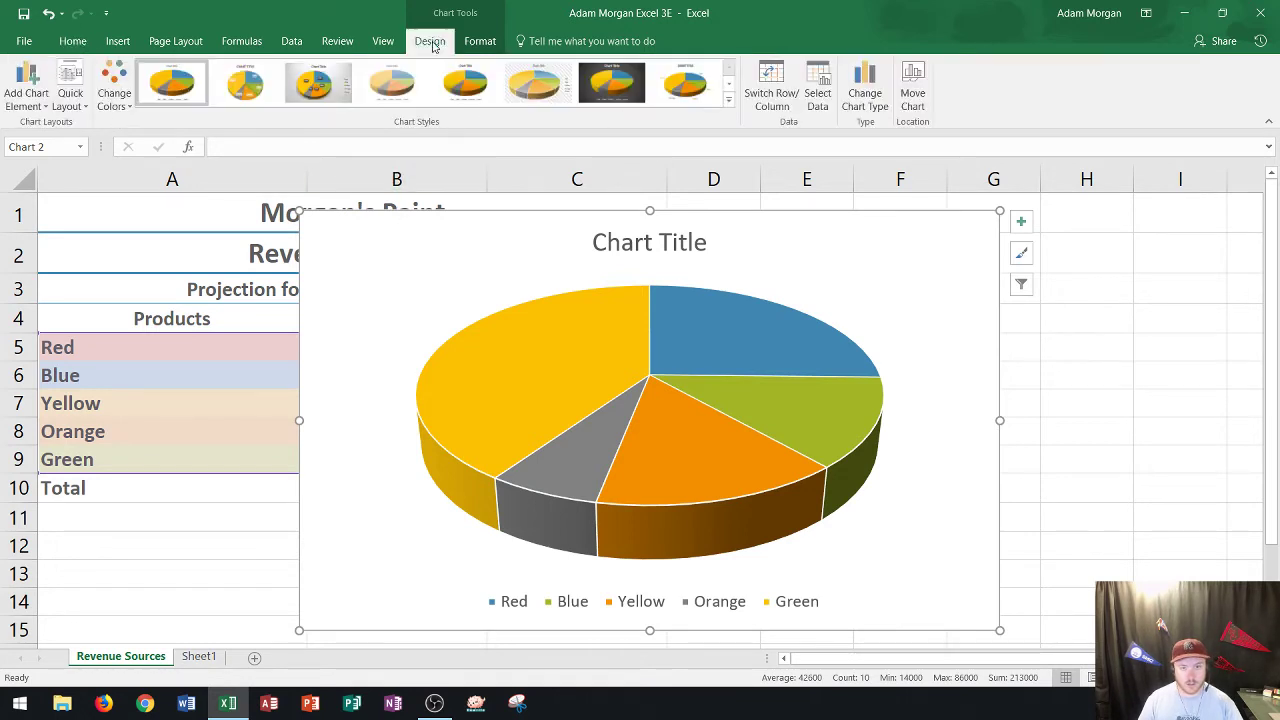
click(912, 95)
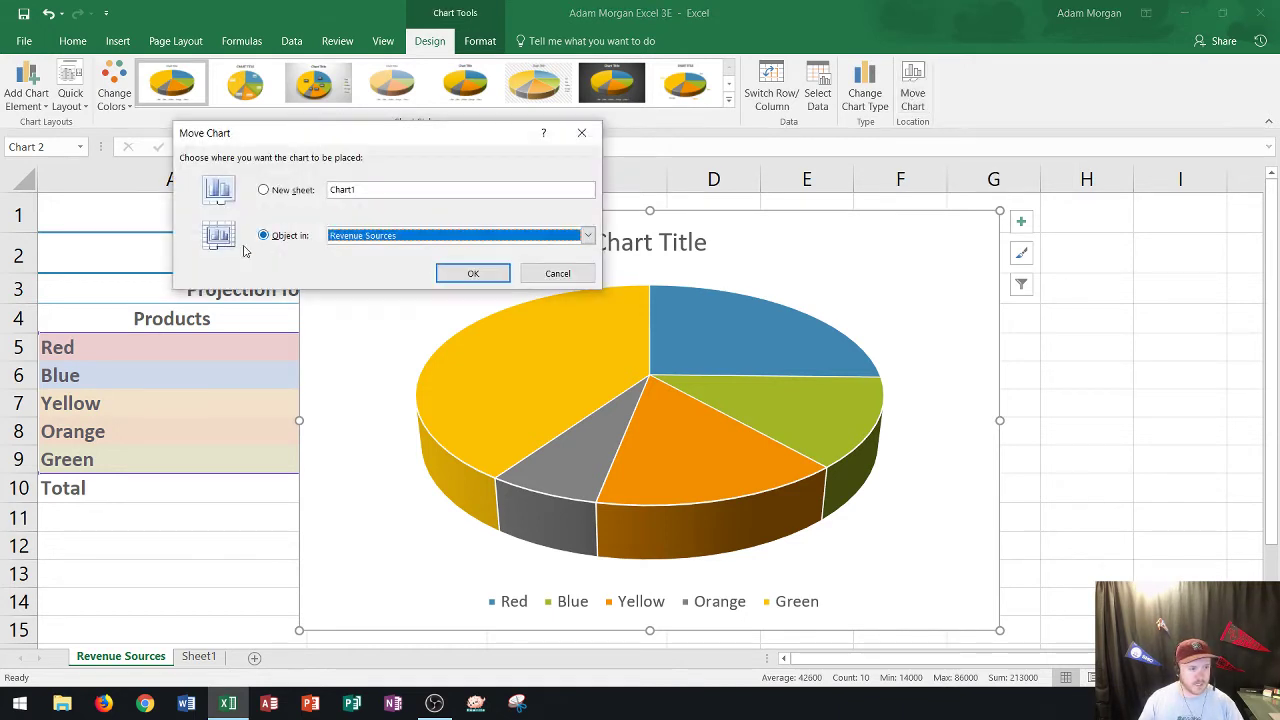
click(425, 242)
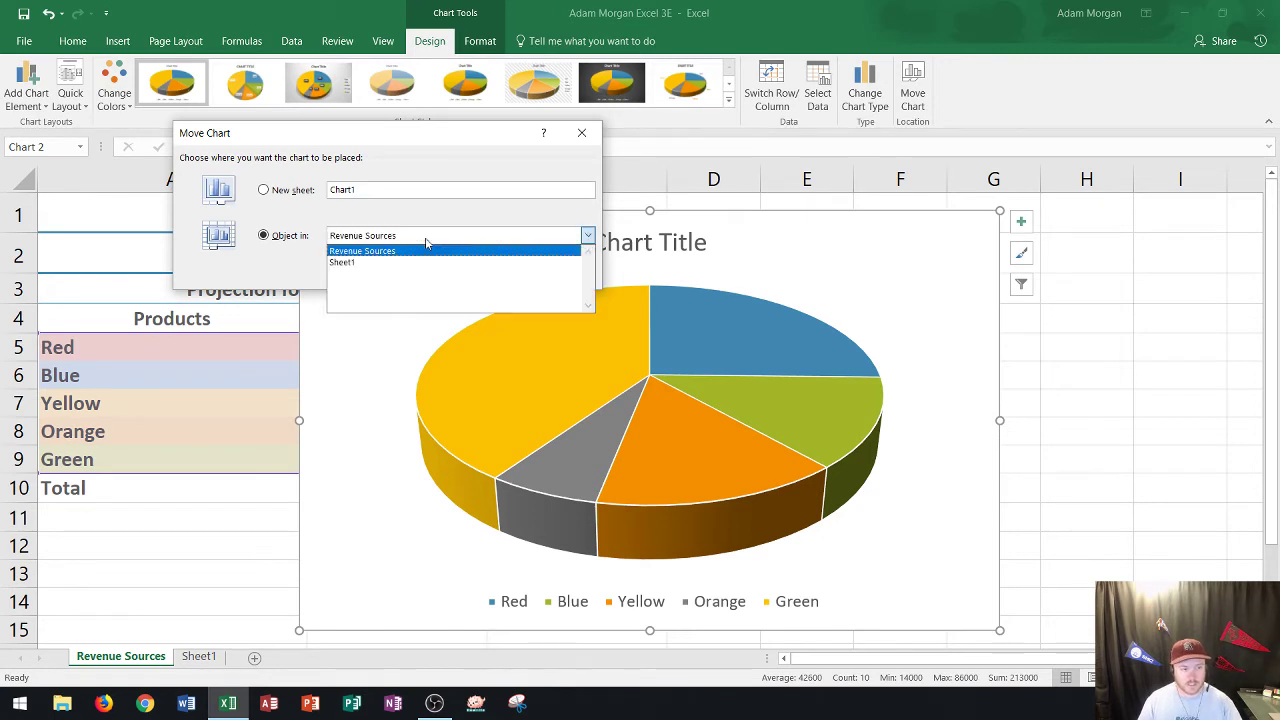
click(288, 258)
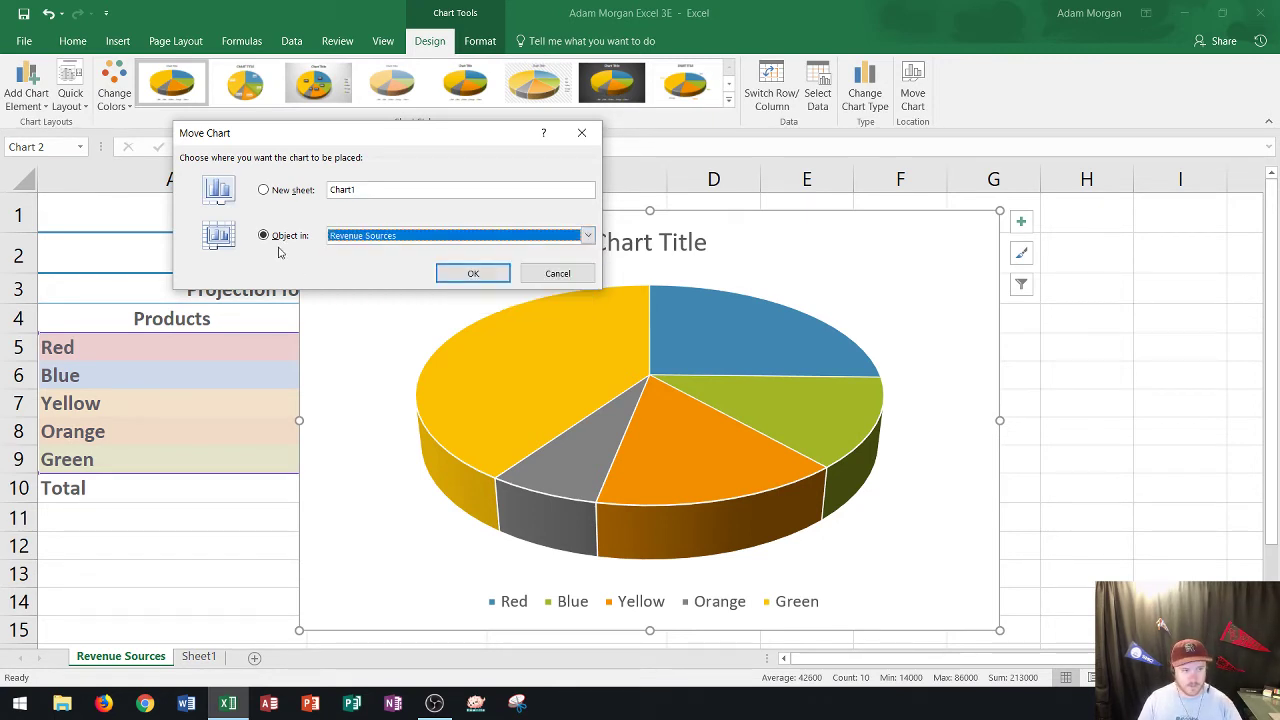
click(264, 191)
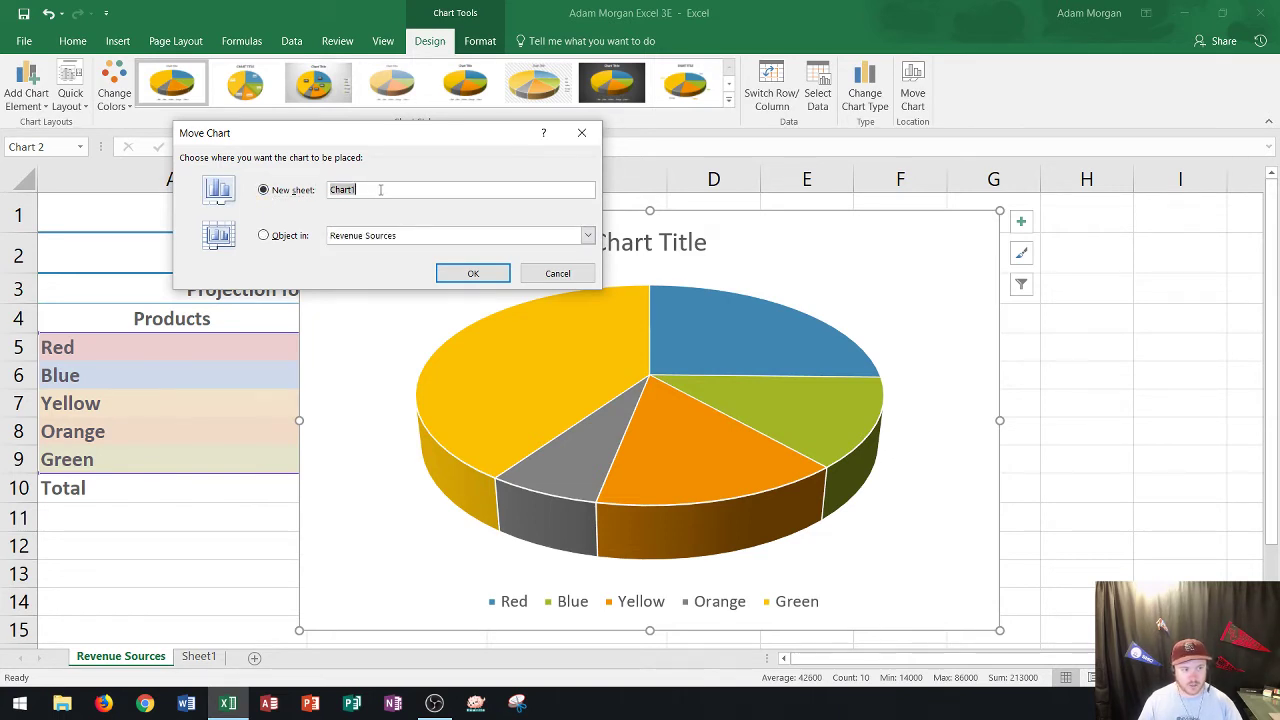
text(Re)
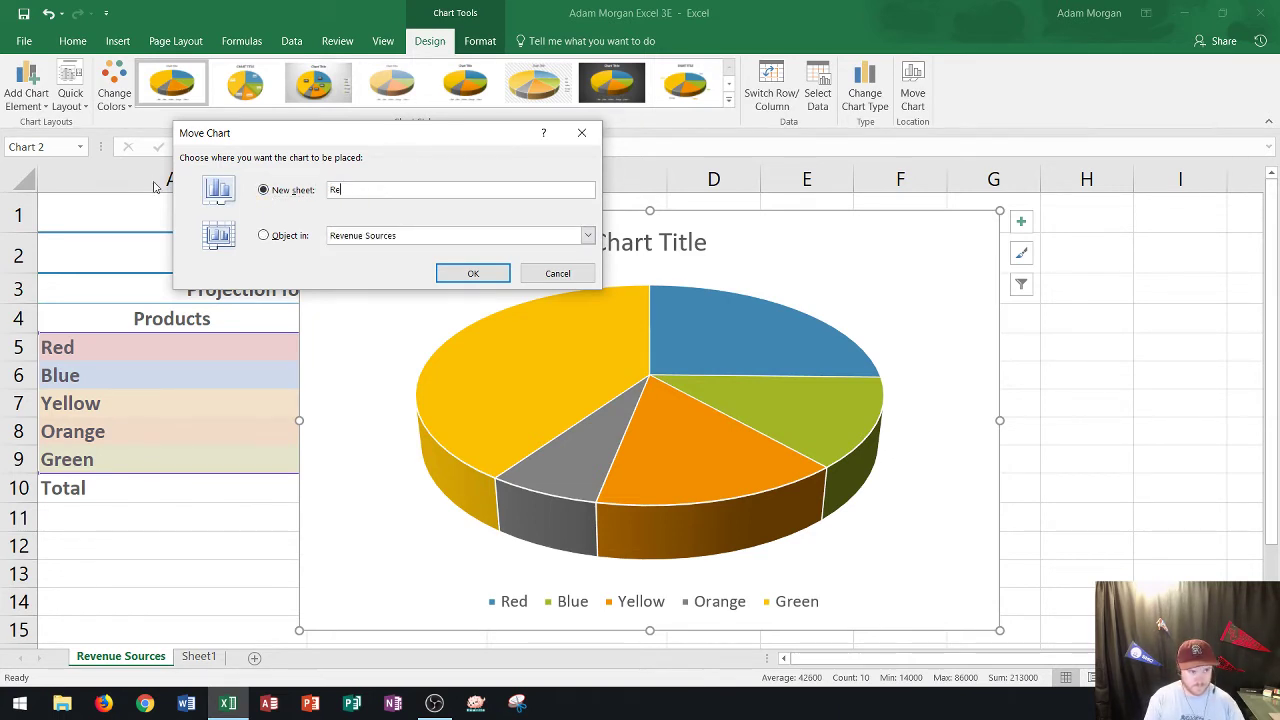
text(venue)
key(BackSpace)
key(BackSpace)
text(enue)
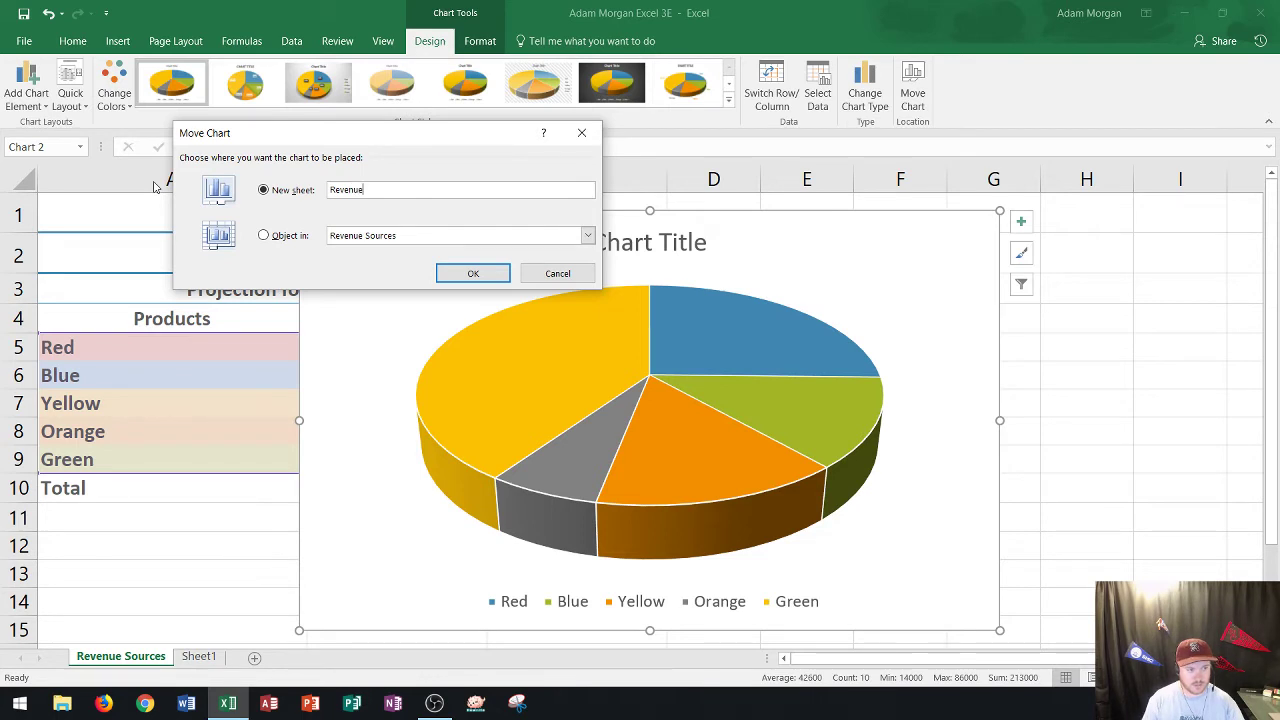
click(466, 275)
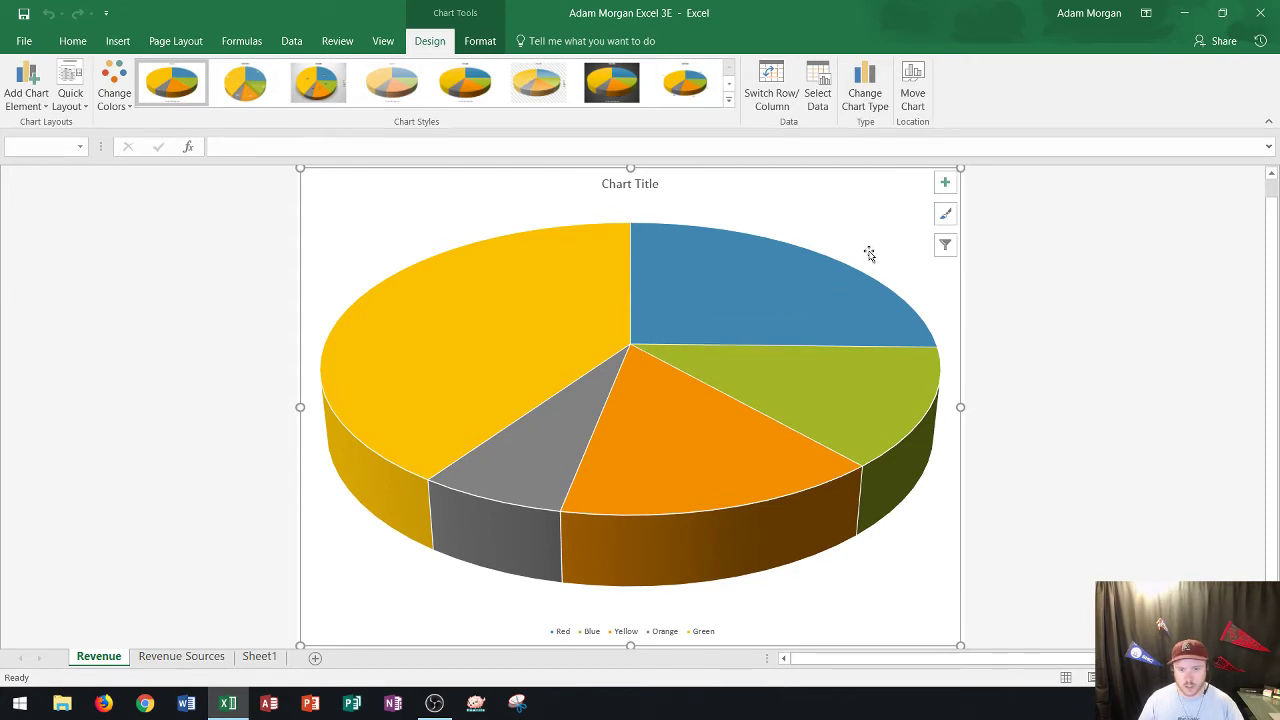
- Add Inside End data labels to the pie chart and have them show percentages instead of values
click(946, 184)
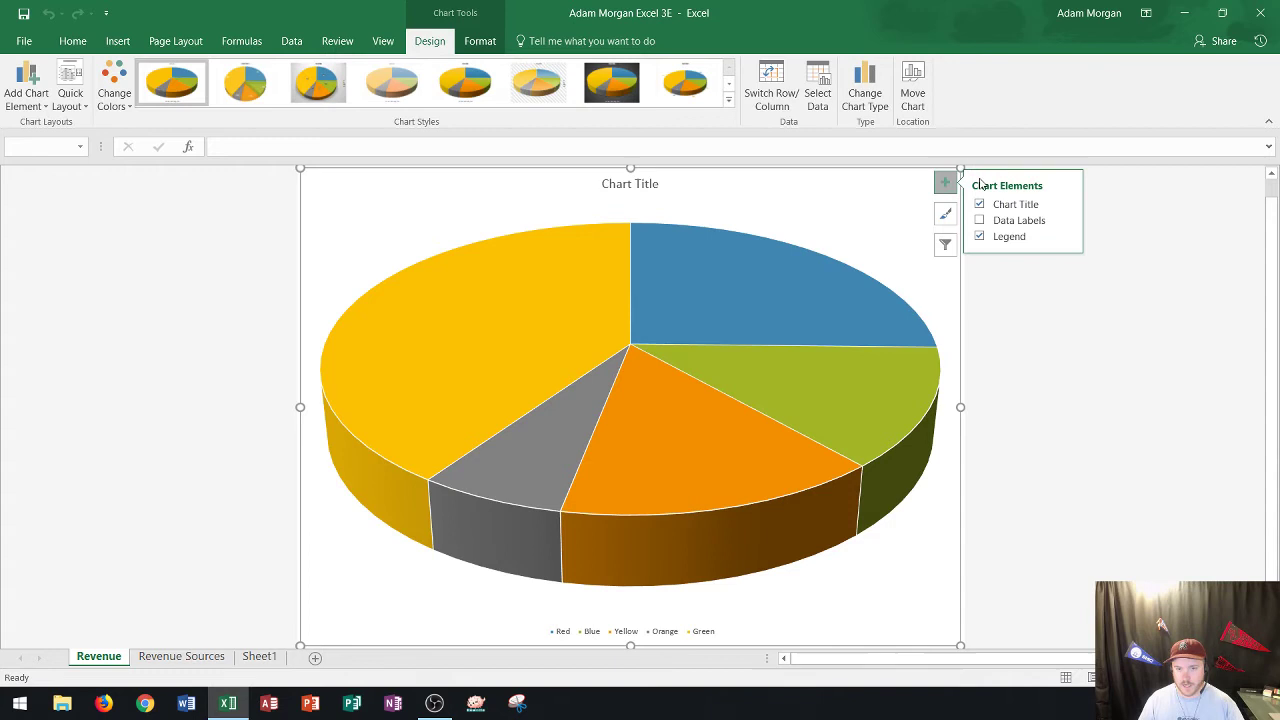
click(980, 221)
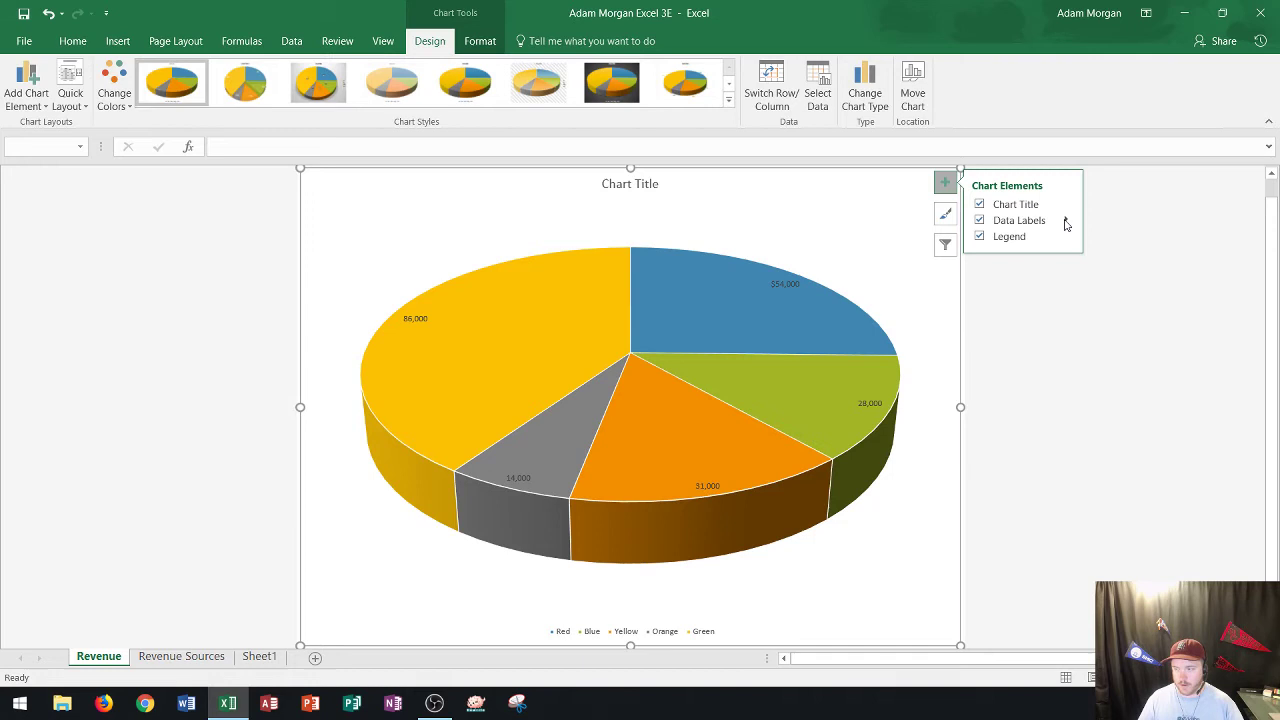
click(1066, 221)
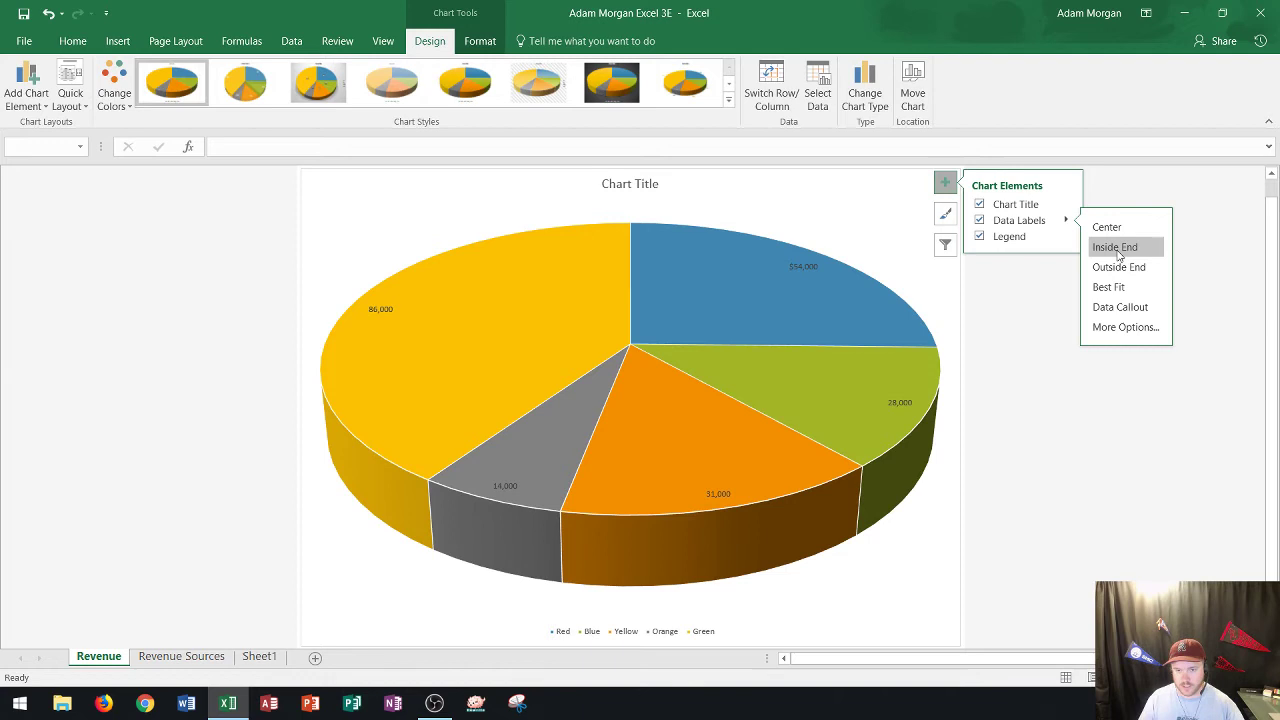
click(1117, 329)
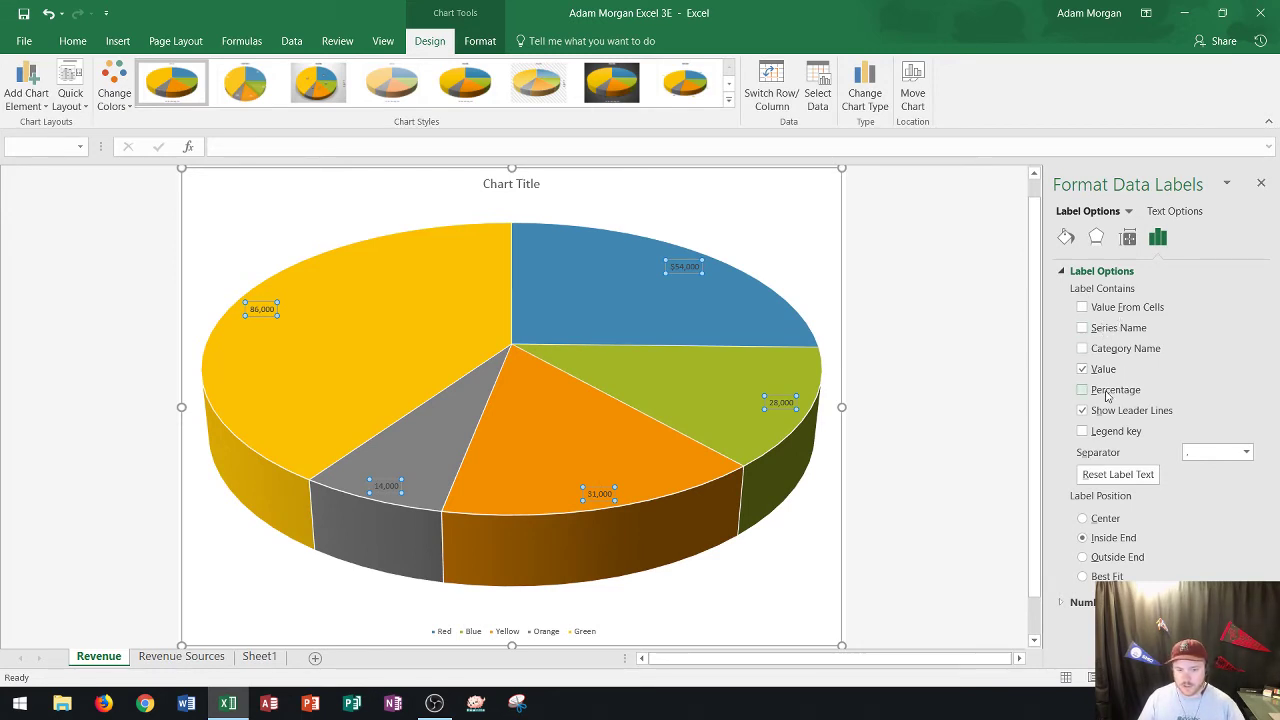
click(1083, 391)
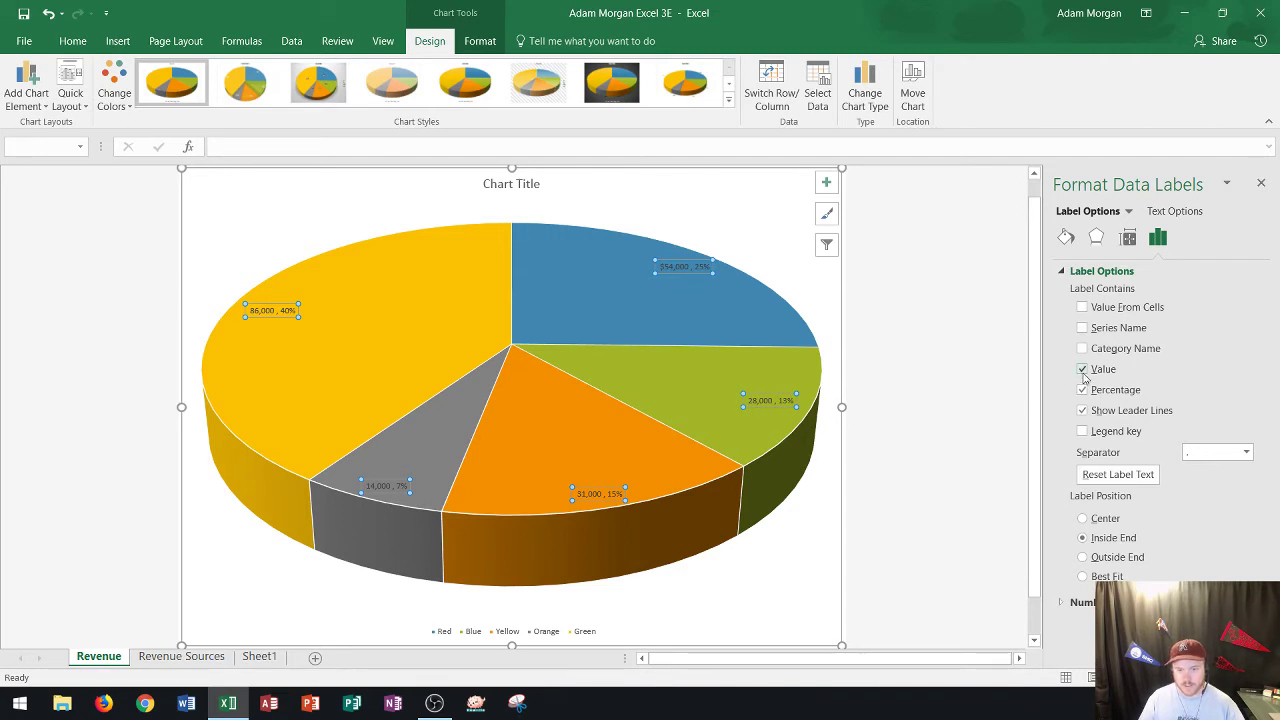
click(1084, 376)
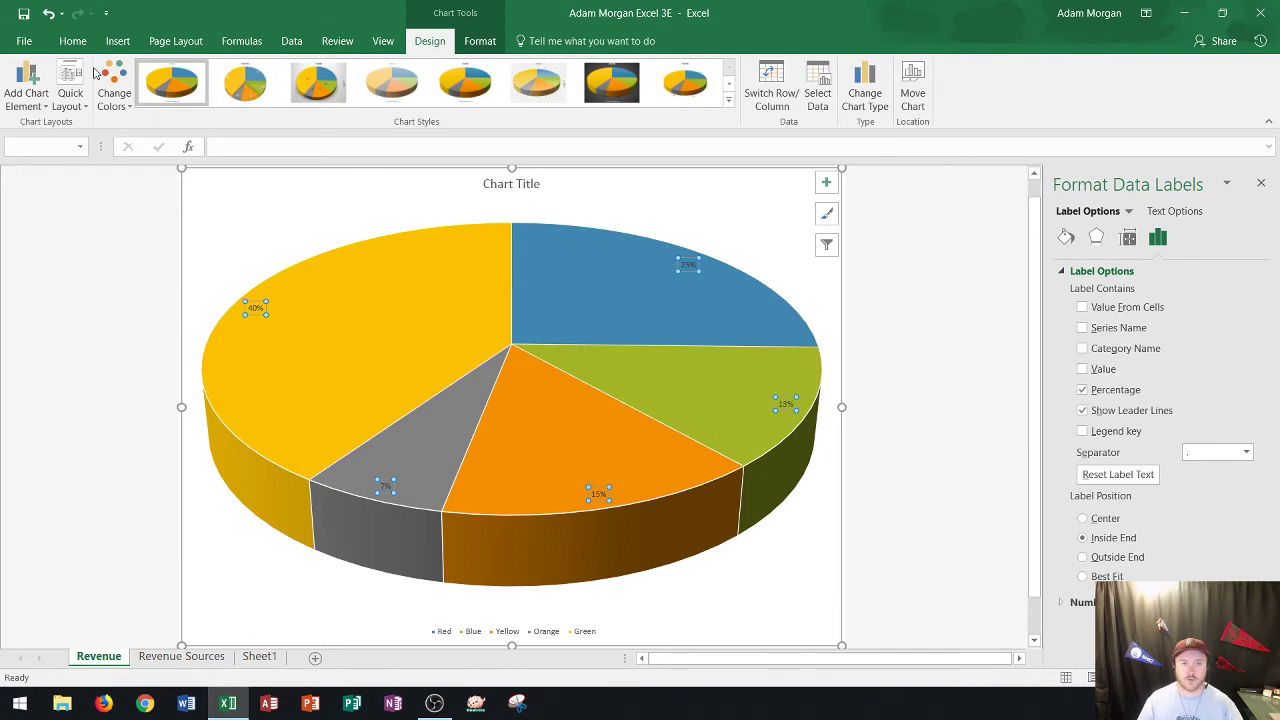
- Set the font size of the pie chart's percentage labels to 24
click(74, 42)
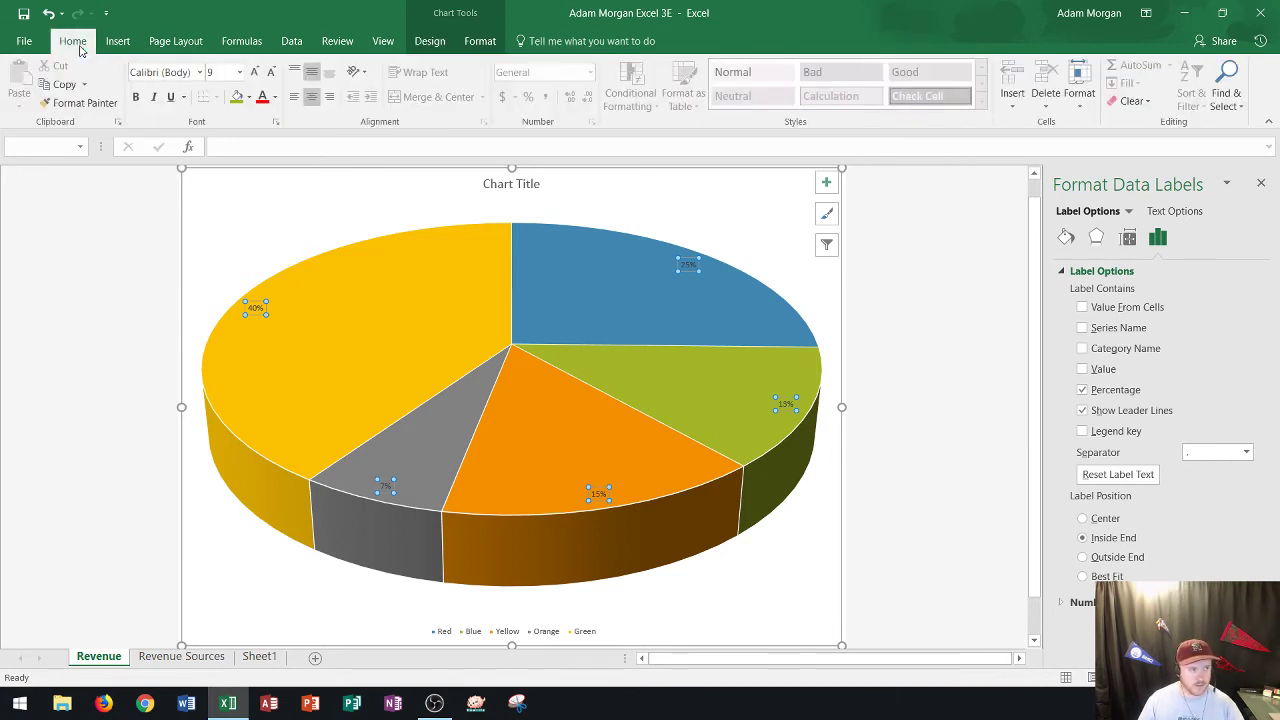
click(239, 72)
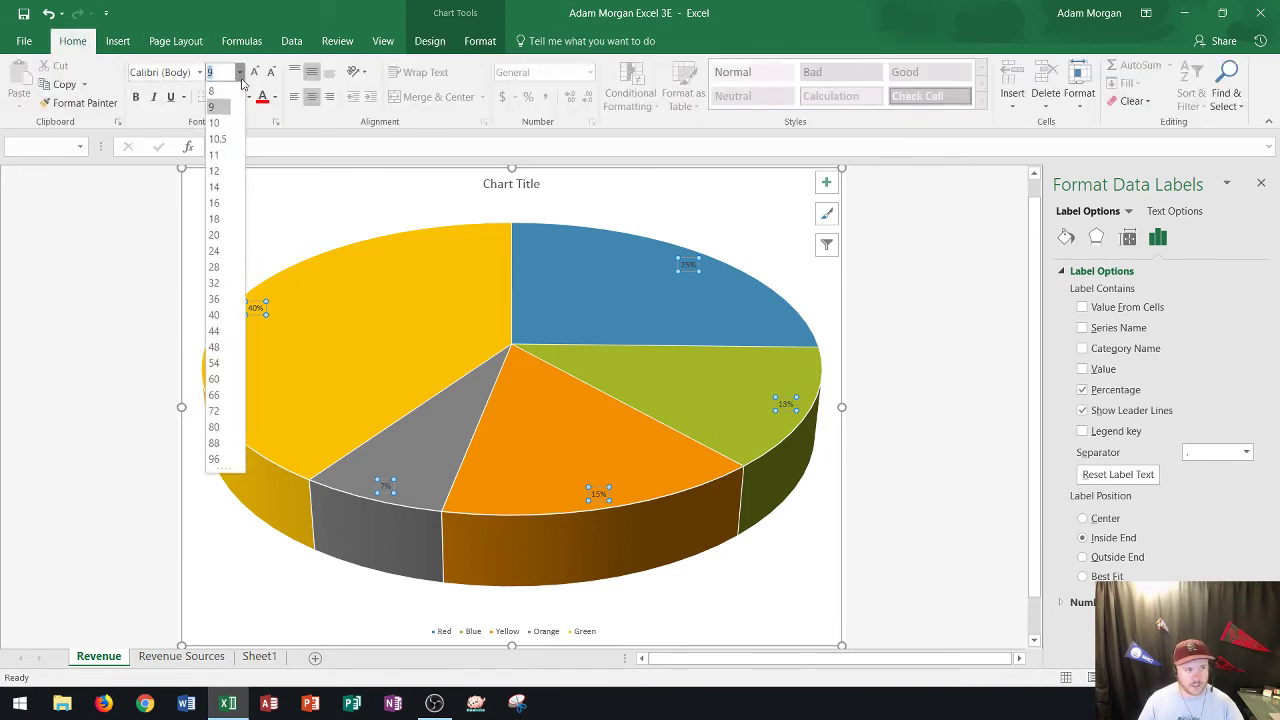
click(214, 251)
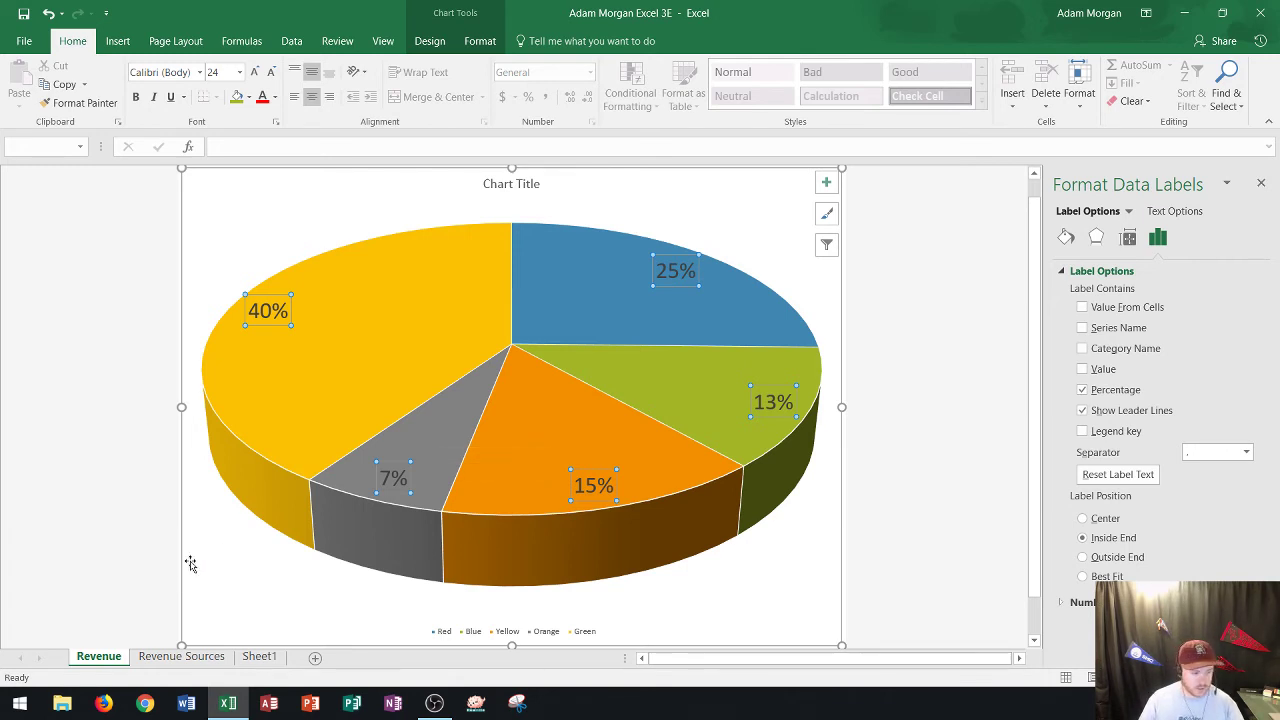
- Compare the source data on the Revenue Sources sheet with the pie chart on the Revenue sheet
click(162, 658)
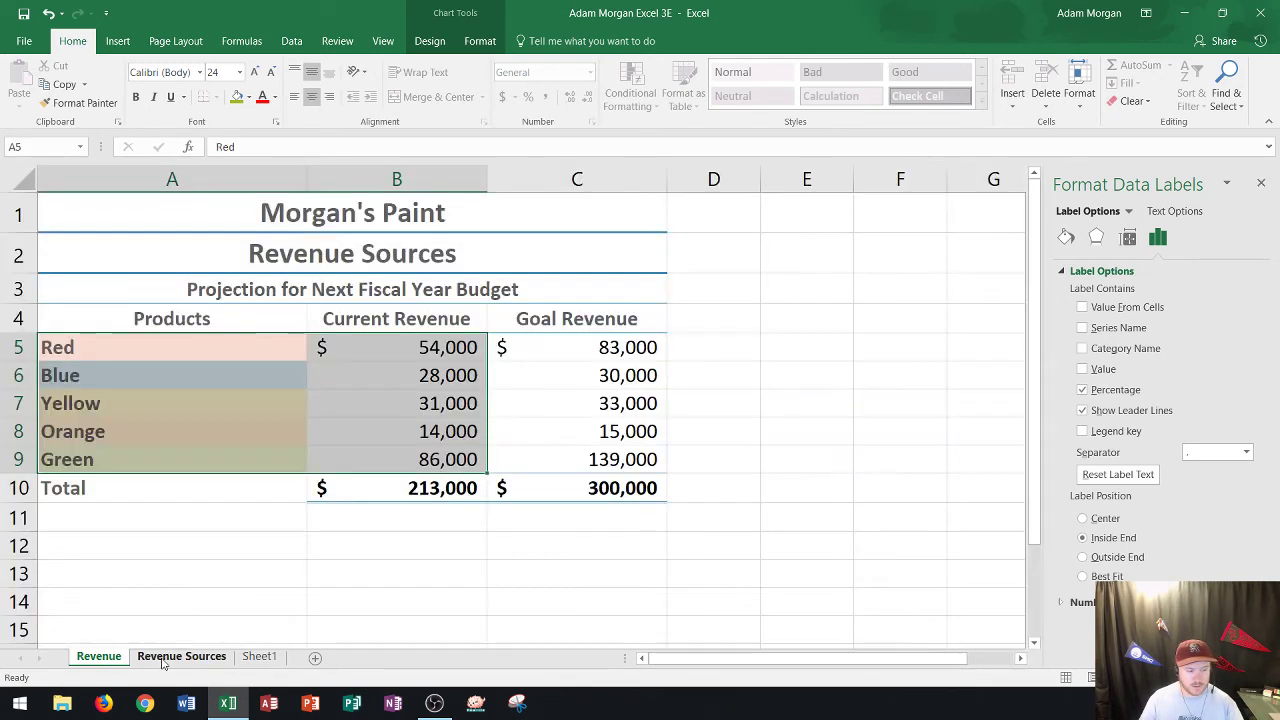
click(100, 657)
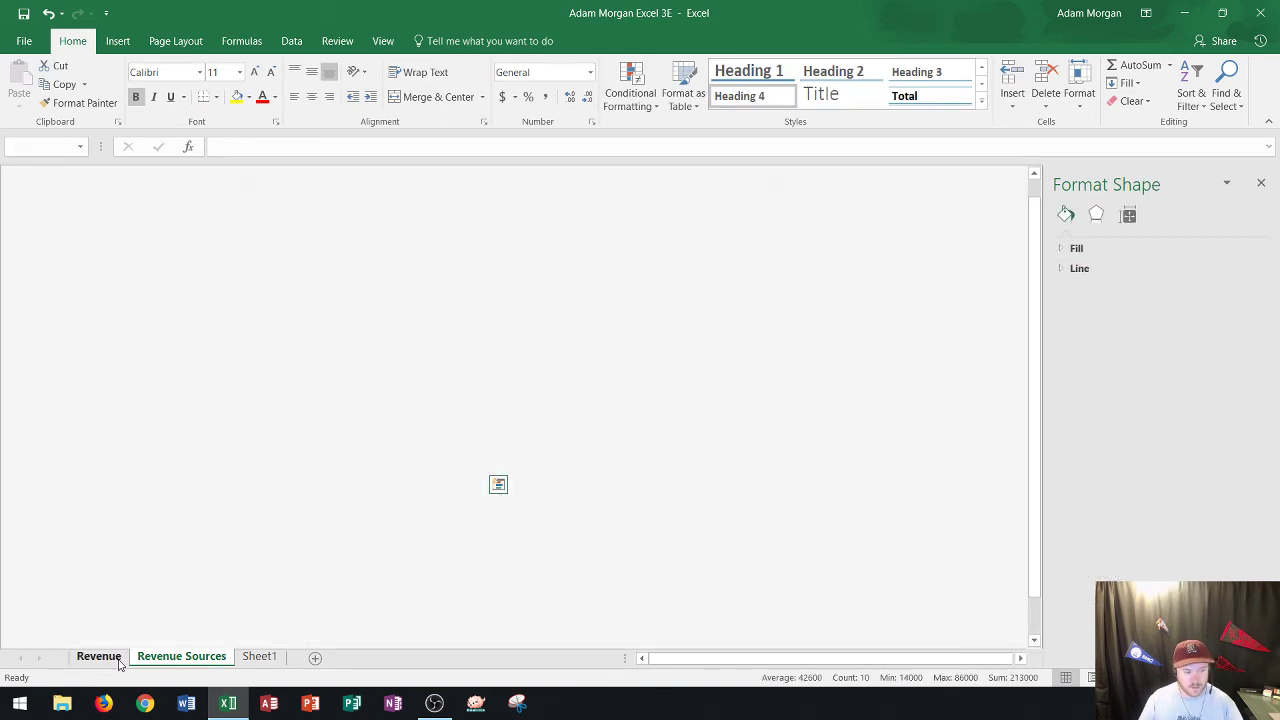
mouse_move(426, 434)
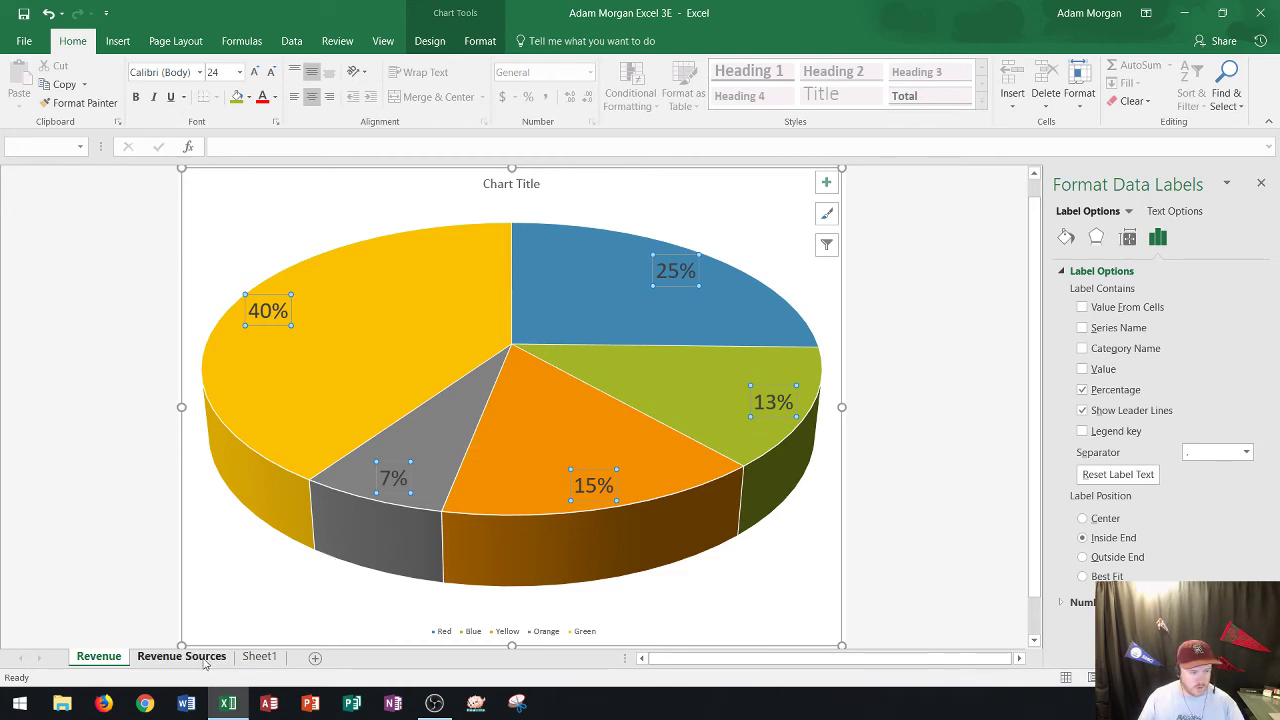
- Change Orange's current revenue in cell B8 to 140000 and check the pie chart on the Revenue sheet
click(203, 660)
click(410, 432)
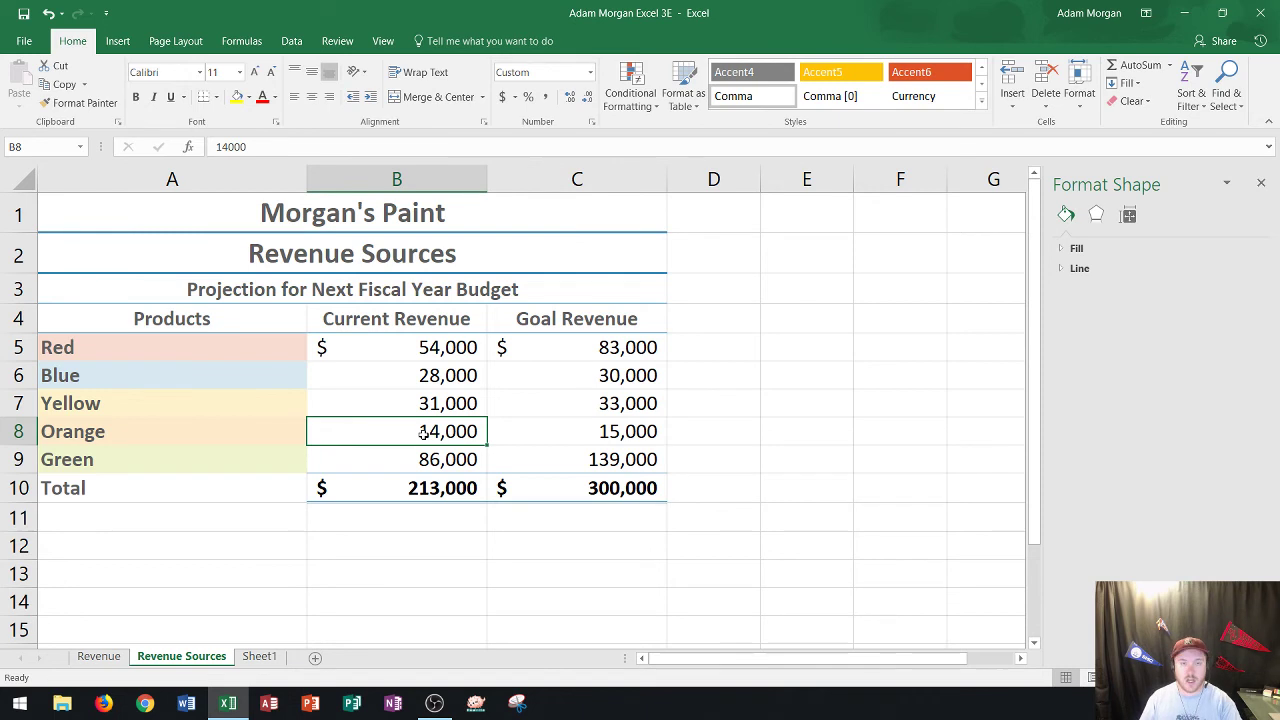
text(140000)
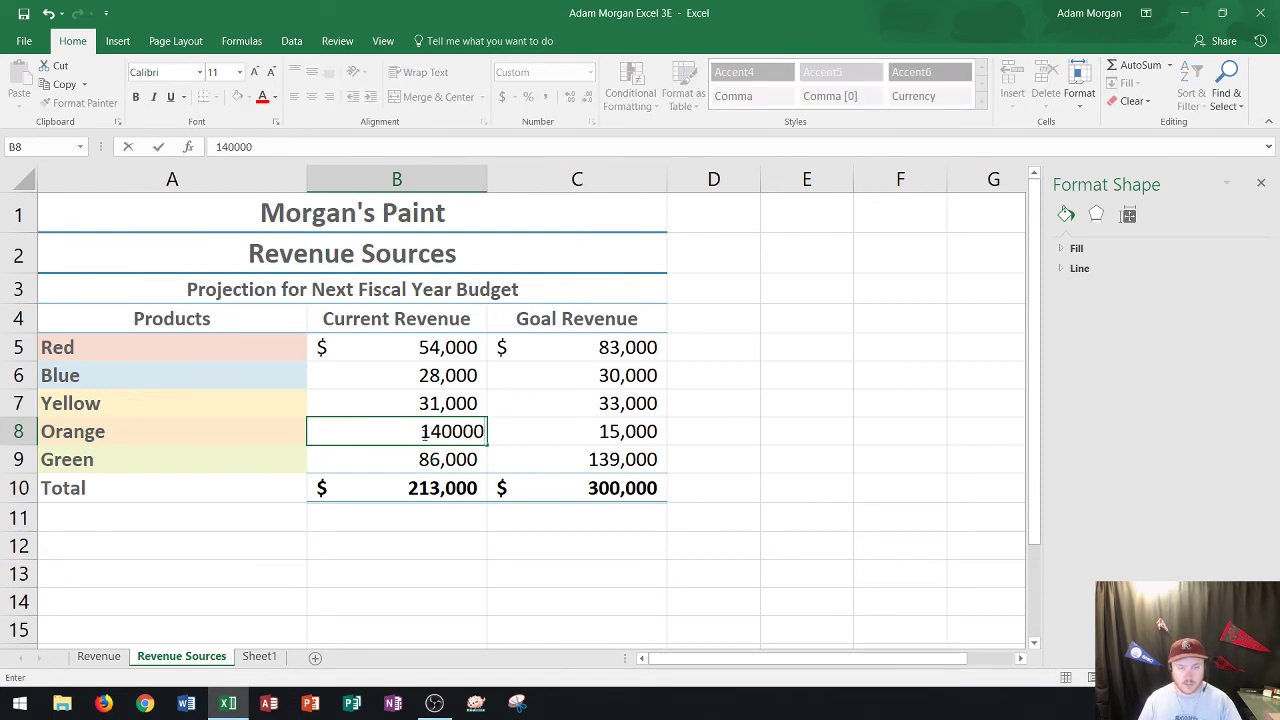
key(Return)
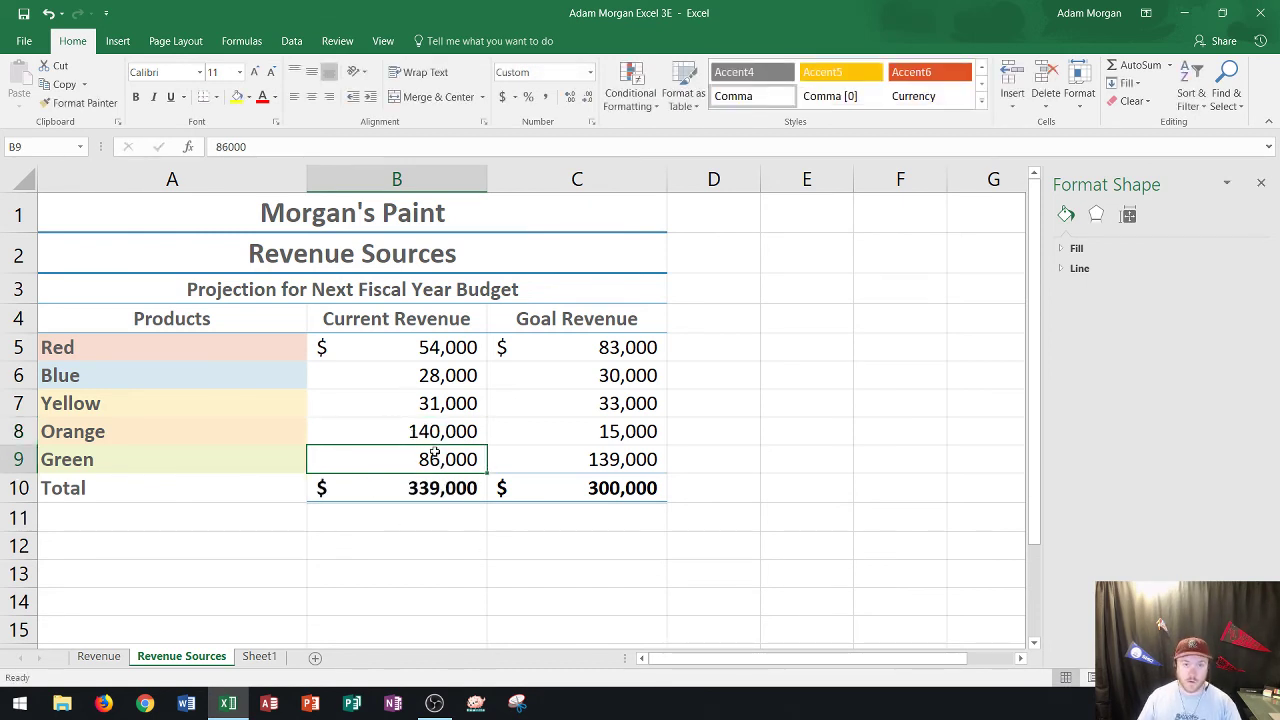
click(98, 656)
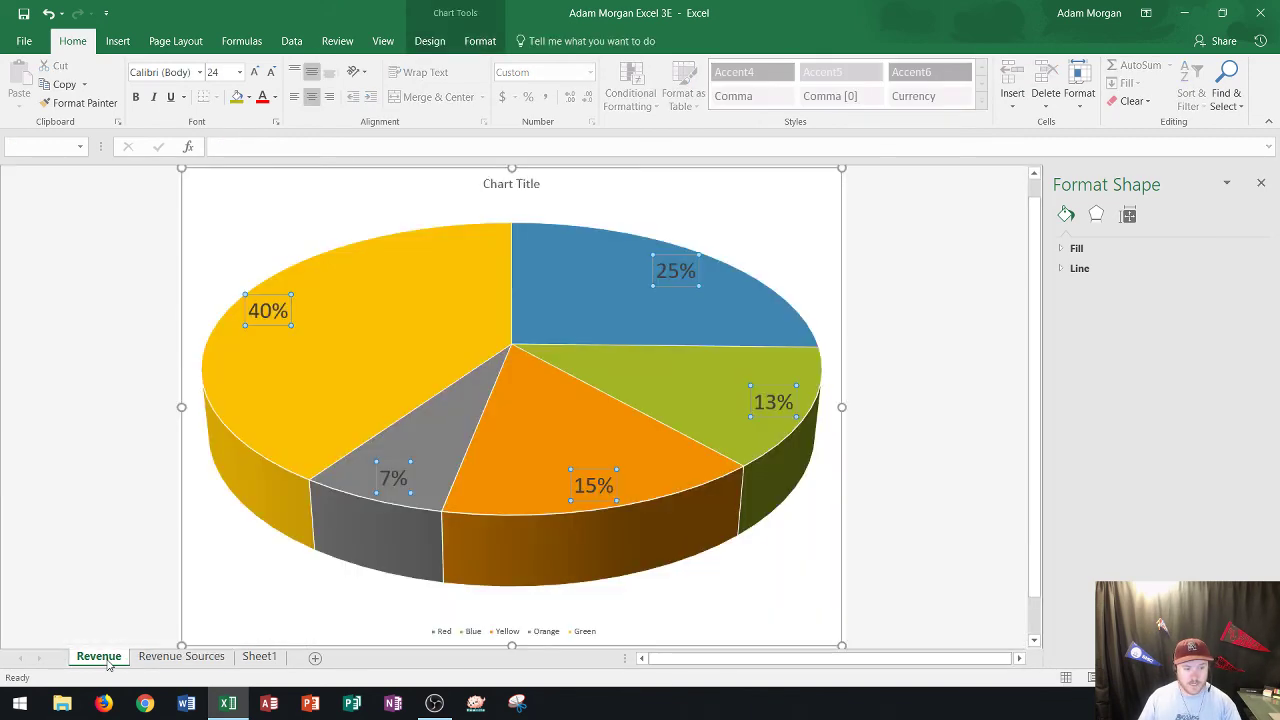